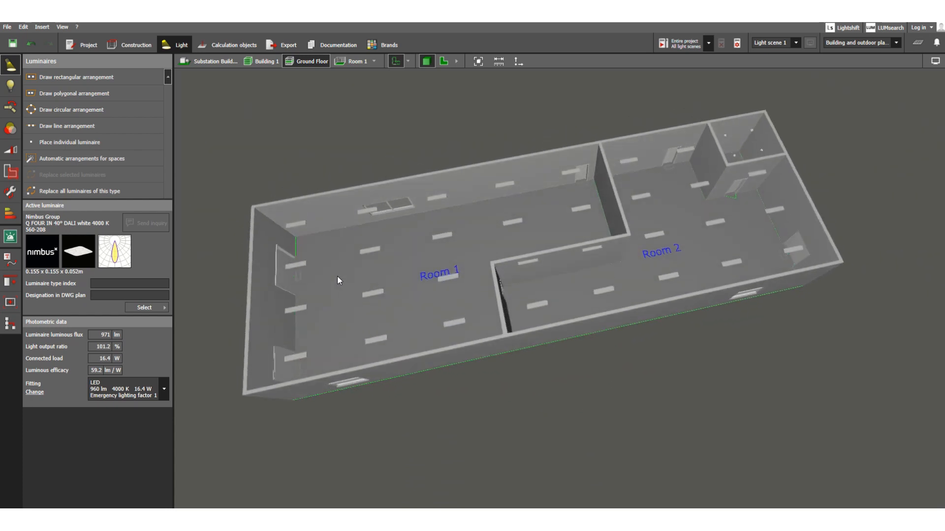
Show the ground floor in plan view and run the lighting calculation for the entire project with all light scenes
{"action": "scroll", "coordinate": [351, 265], "scroll_direction": "up", "scroll_amount": 1}
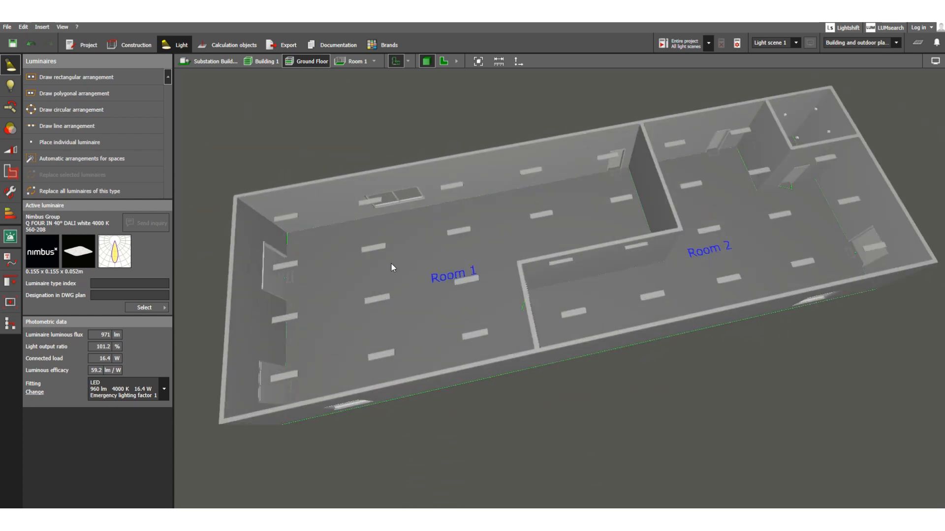
{"action": "scroll", "coordinate": [392, 264], "scroll_direction": "down", "scroll_amount": 1}
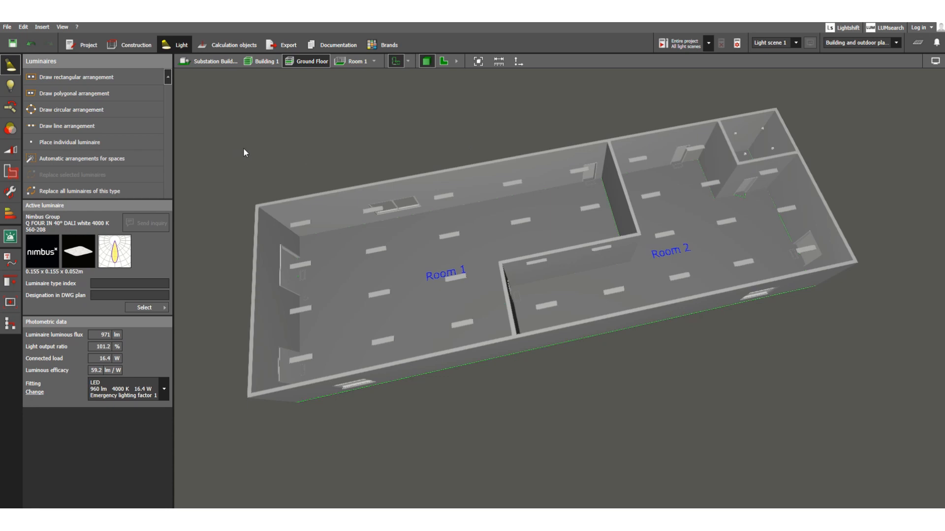
{"action": "left_click", "coordinate": [222, 47]}
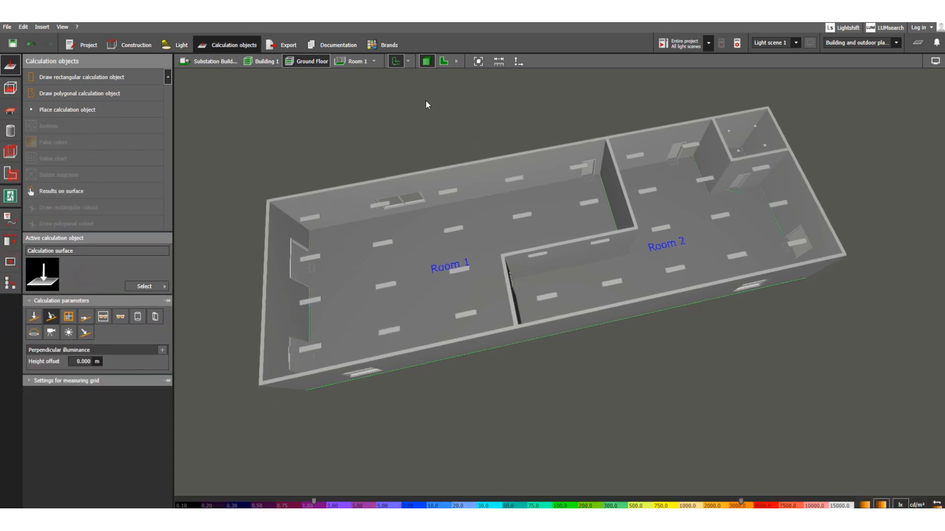
{"action": "left_click", "coordinate": [444, 62]}
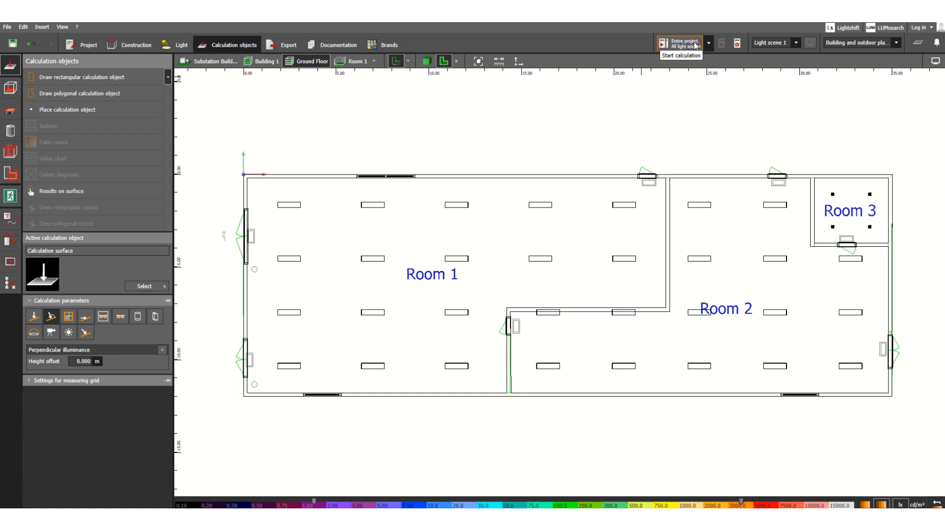
{"action": "left_click", "coordinate": [695, 45]}
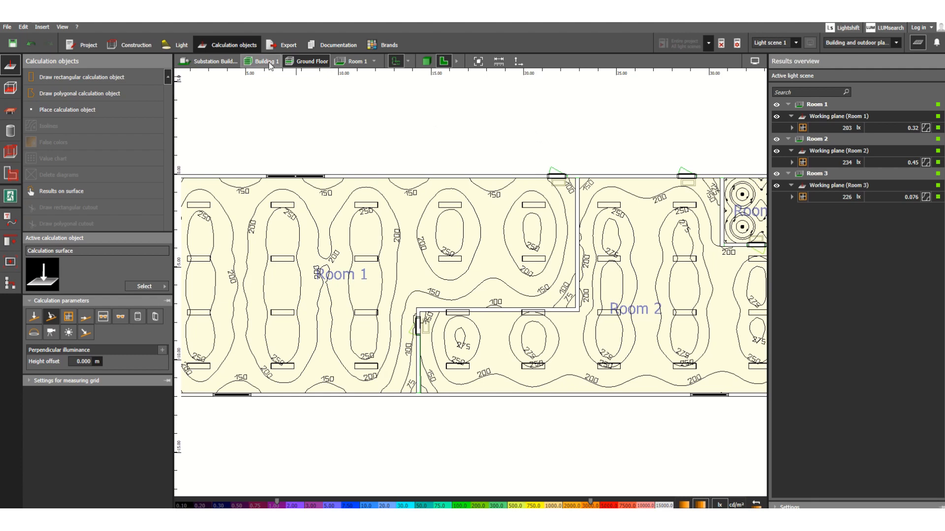
View the calculated ground floor in 3D and compare it with the exterior view of Building 1
{"action": "left_click", "coordinate": [311, 61]}
{"action": "left_click", "coordinate": [311, 61]}
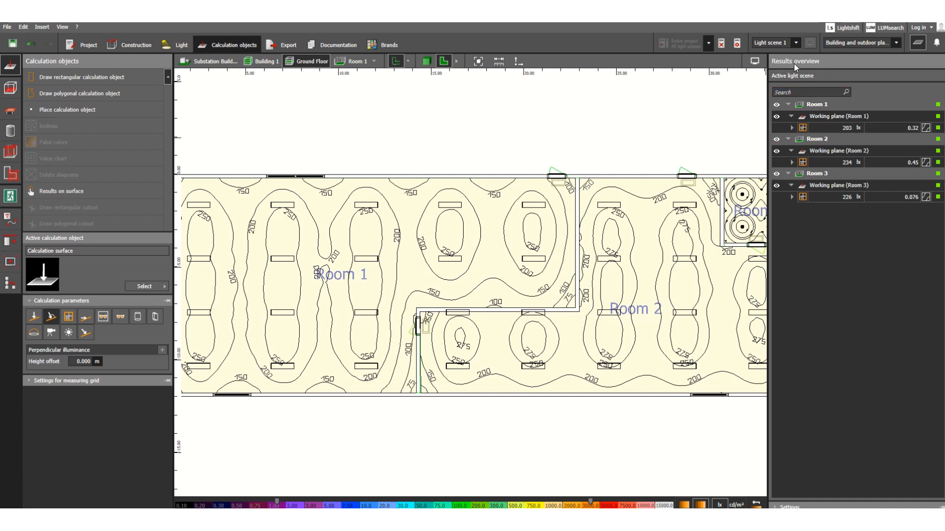
{"action": "left_click", "coordinate": [427, 61]}
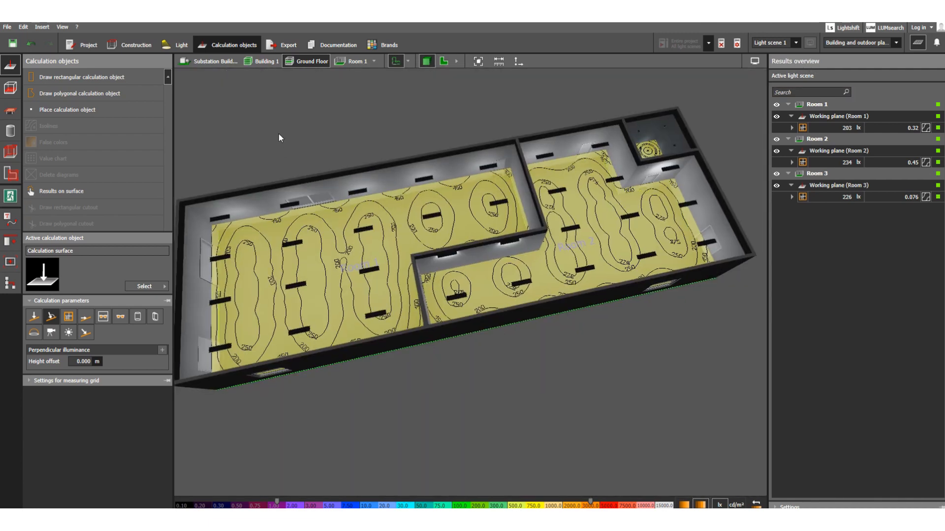
{"action": "left_click", "coordinate": [267, 61]}
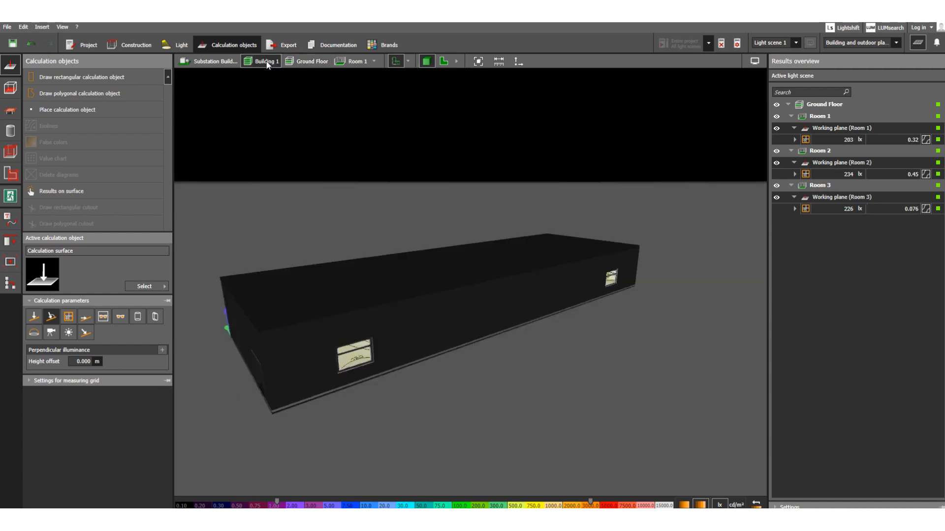
{"action": "left_click", "coordinate": [307, 61]}
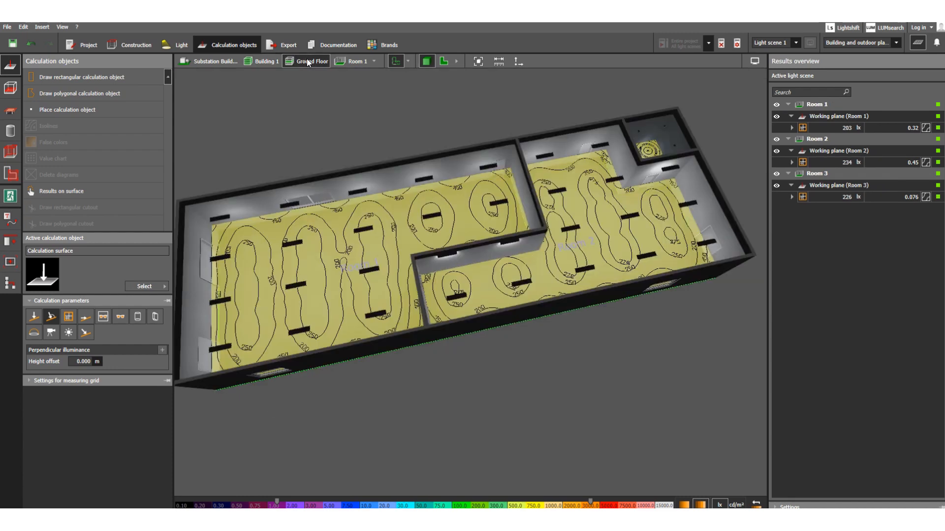
{"action": "left_click", "coordinate": [14, 89]}
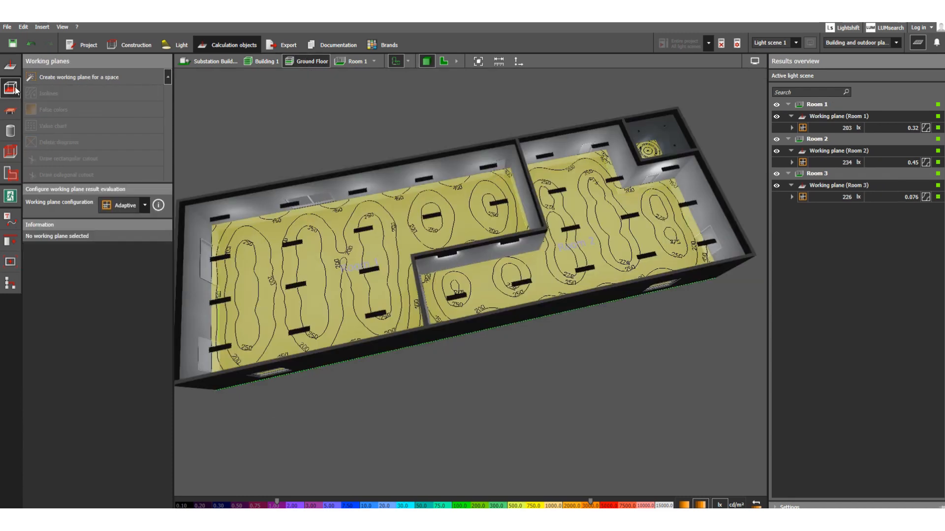
{"action": "left_click", "coordinate": [12, 111]}
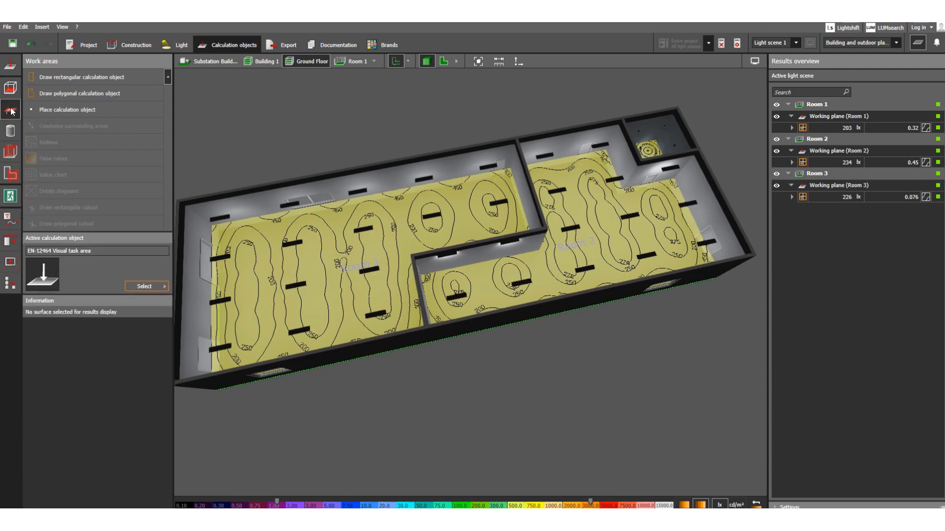
{"action": "left_click", "coordinate": [12, 152]}
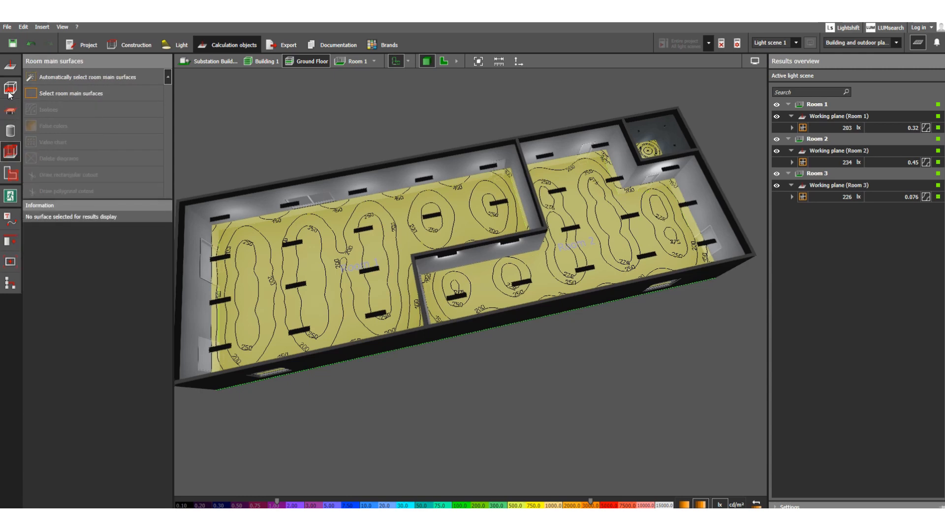
{"action": "left_click", "coordinate": [11, 69]}
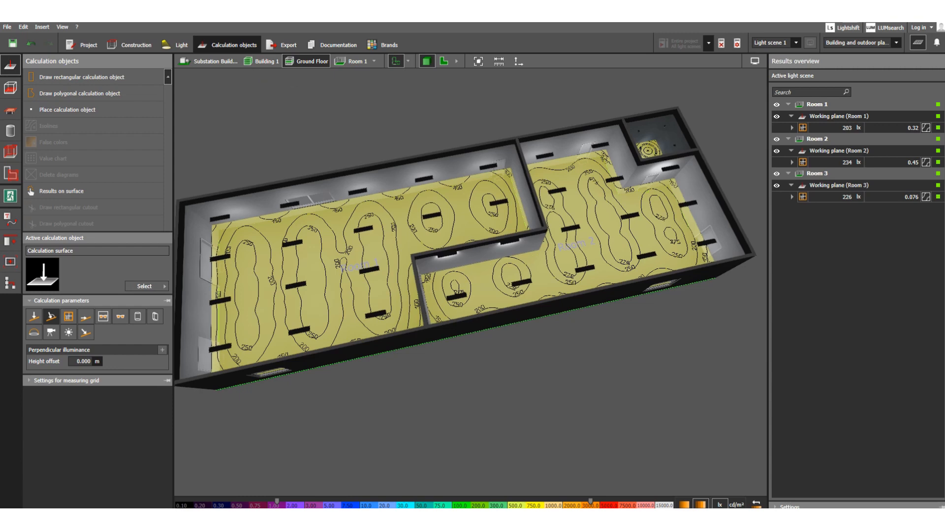
Examine the detailed working plane illuminance results of Room 1, Room 2 and Room 3 against their targets
{"action": "left_click", "coordinate": [10, 88]}
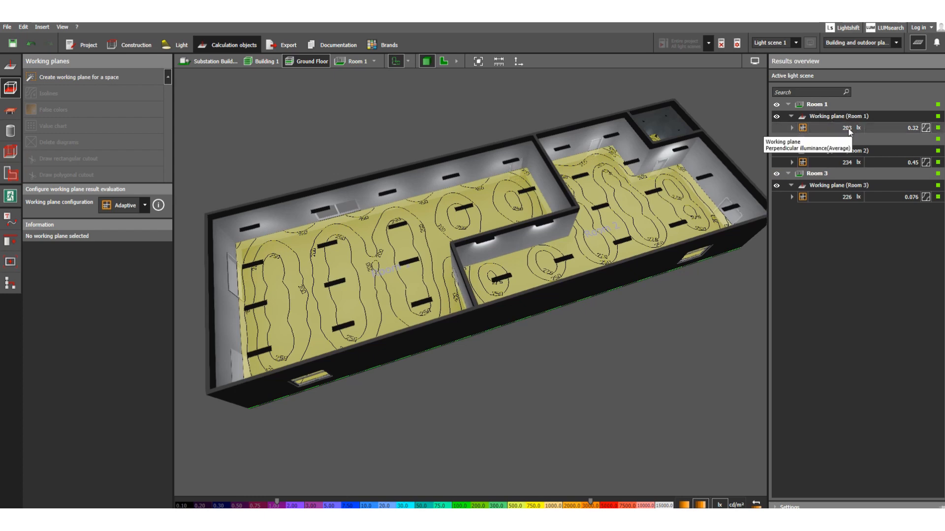
{"action": "left_click", "coordinate": [792, 129]}
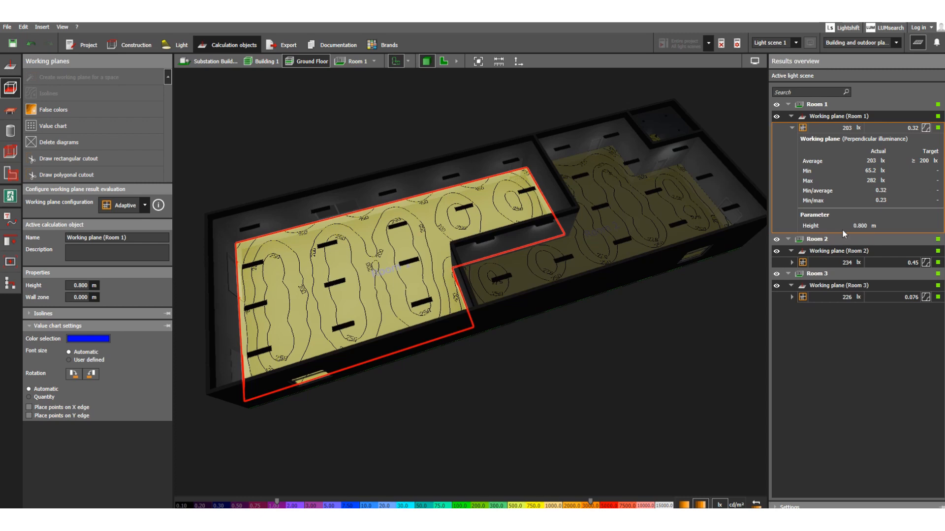
{"action": "left_click", "coordinate": [788, 240]}
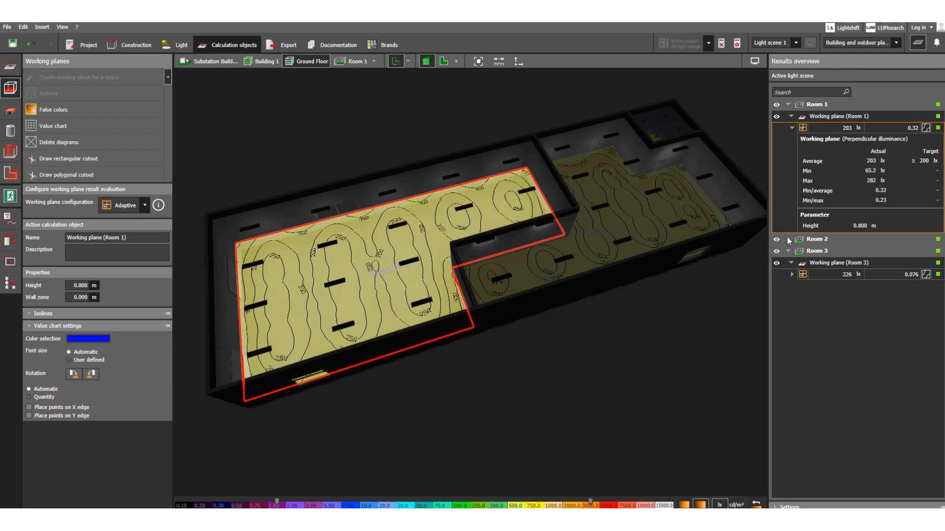
{"action": "left_click", "coordinate": [788, 240]}
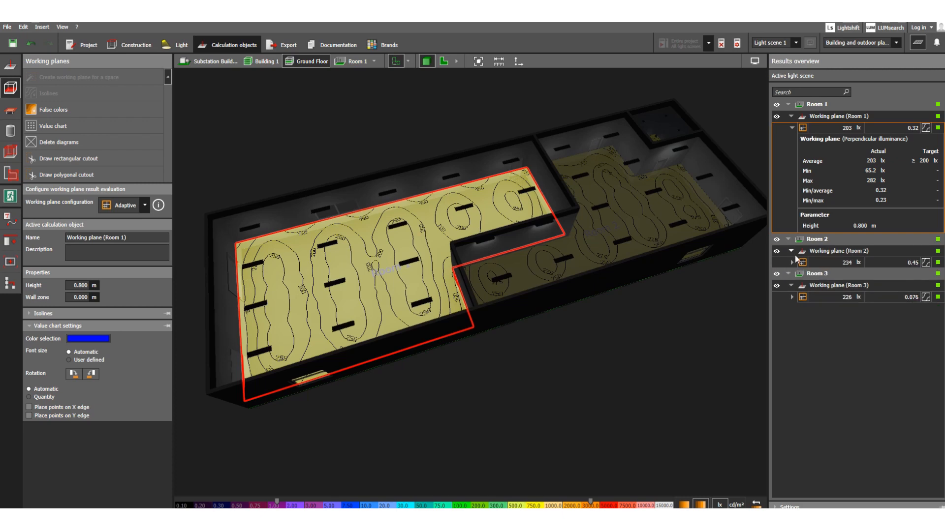
{"action": "left_click", "coordinate": [790, 262]}
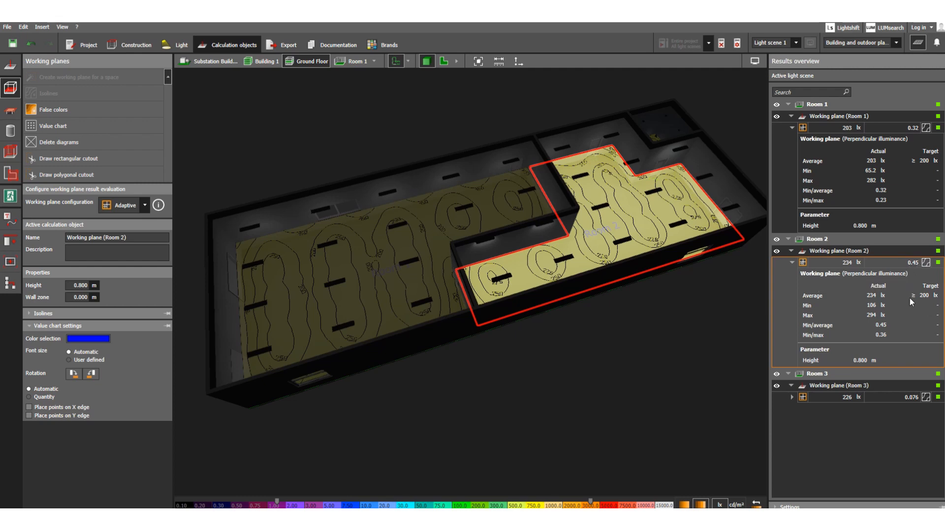
{"action": "left_click", "coordinate": [792, 398]}
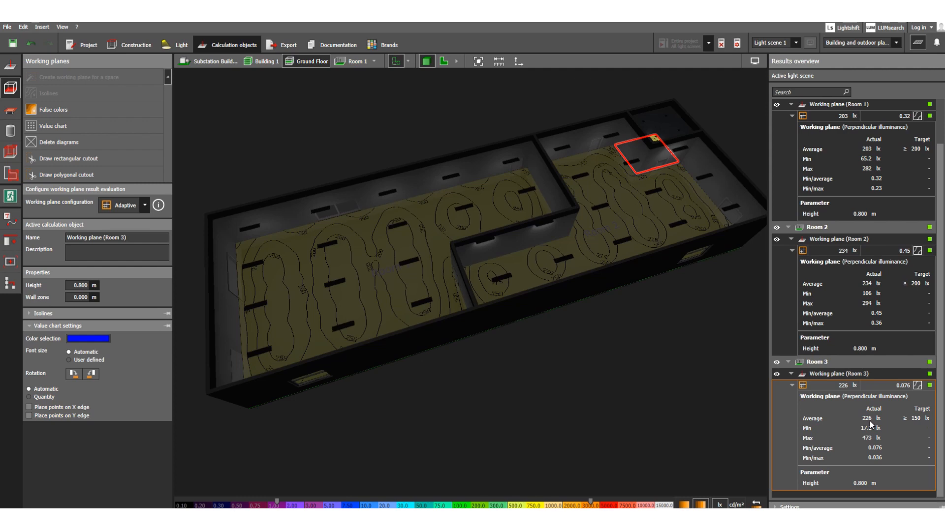
Hide the results overview and deselect the Room 3 working plane
{"action": "left_click", "coordinate": [916, 43]}
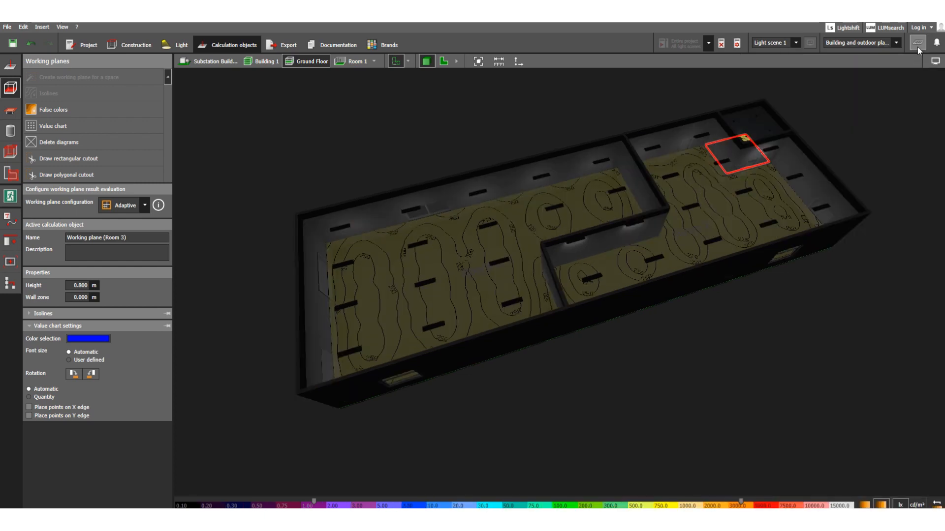
{"action": "left_click", "coordinate": [918, 44]}
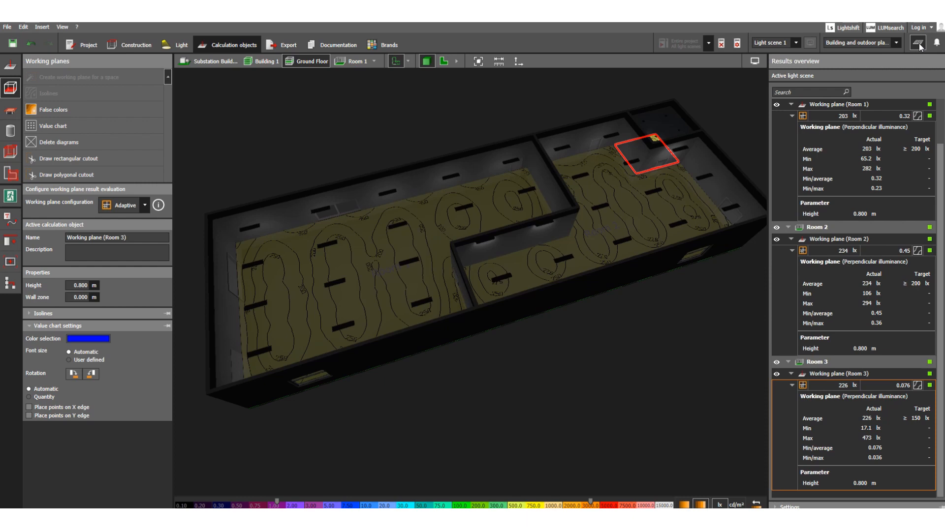
{"action": "left_click", "coordinate": [919, 43]}
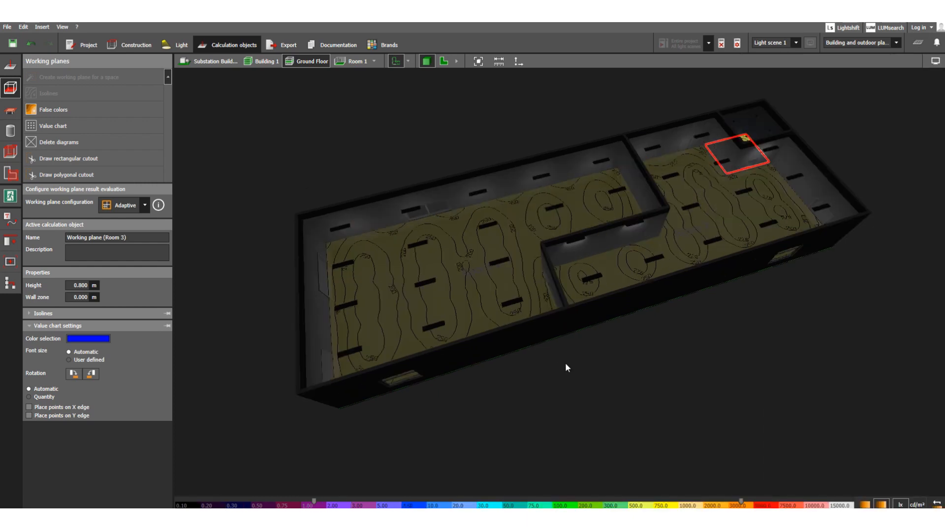
{"action": "left_click", "coordinate": [566, 368]}
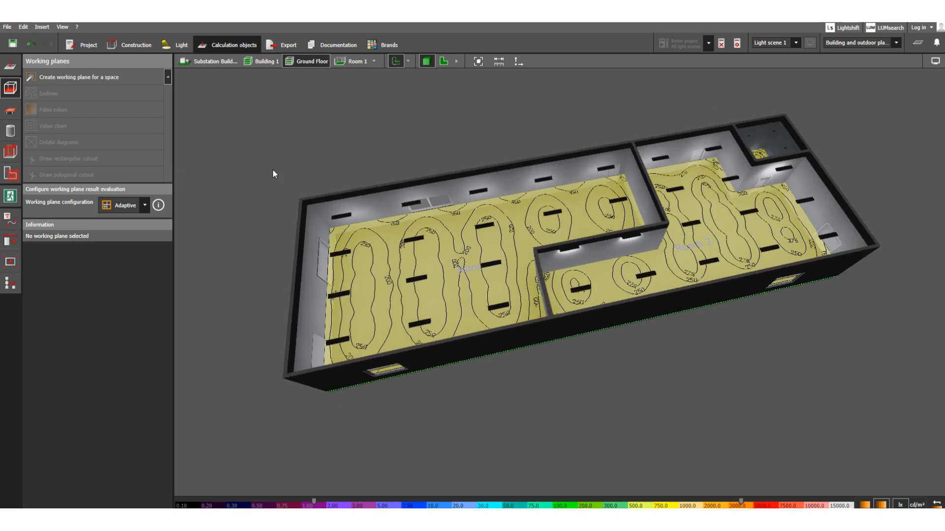
{"action": "left_click", "coordinate": [451, 323]}
{"action": "left_click", "coordinate": [657, 402]}
Inspect the calculated lighting of the ground floor rooms in 3D from several angles without the working plane isolines
{"action": "left_click", "coordinate": [10, 66]}
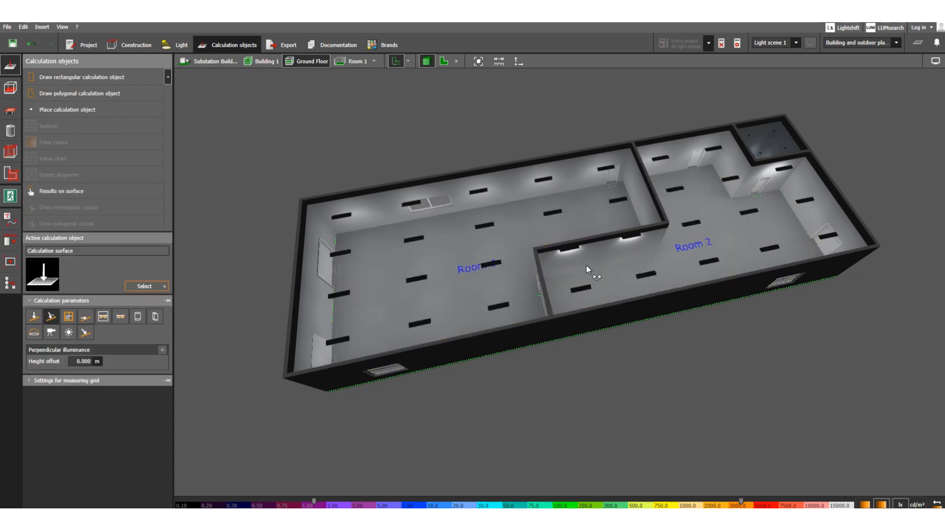
{"action": "left_click_drag", "start_coordinate": [586, 267], "coordinate": [602, 294]}
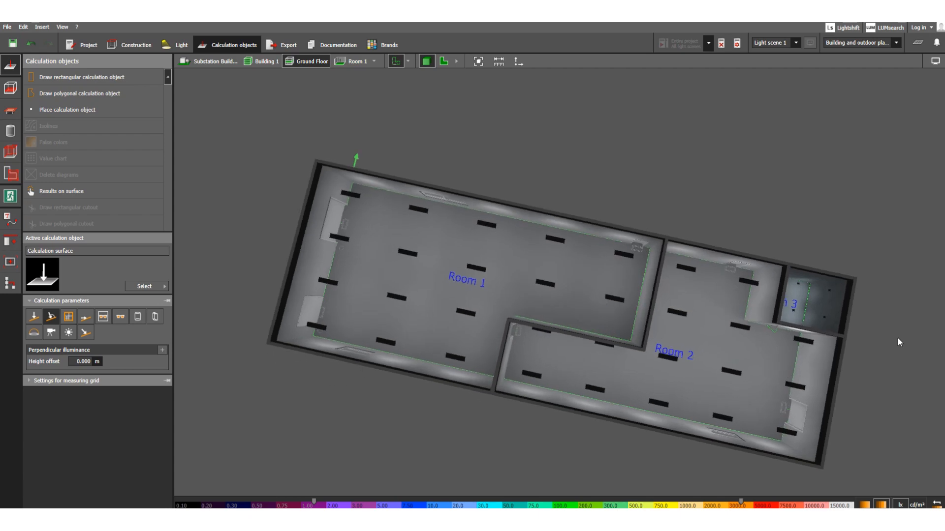
{"action": "scroll", "coordinate": [837, 315], "scroll_direction": "up", "scroll_amount": 10}
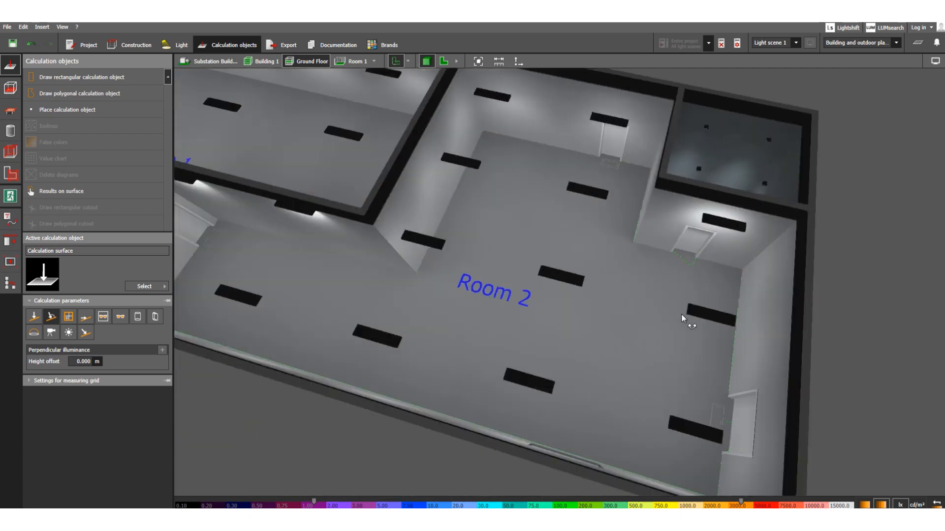
{"action": "scroll", "coordinate": [681, 314], "scroll_direction": "down", "scroll_amount": 5}
{"action": "left_click_drag", "start_coordinate": [794, 258], "coordinate": [791, 222]}
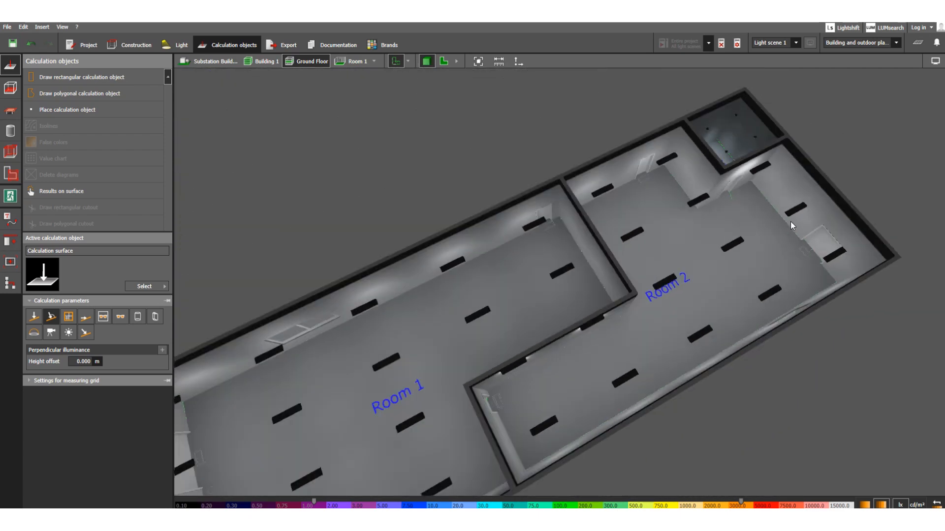
{"action": "scroll", "coordinate": [790, 222], "scroll_direction": "down", "scroll_amount": 2}
{"action": "left_click_drag", "start_coordinate": [498, 345], "coordinate": [565, 356]}
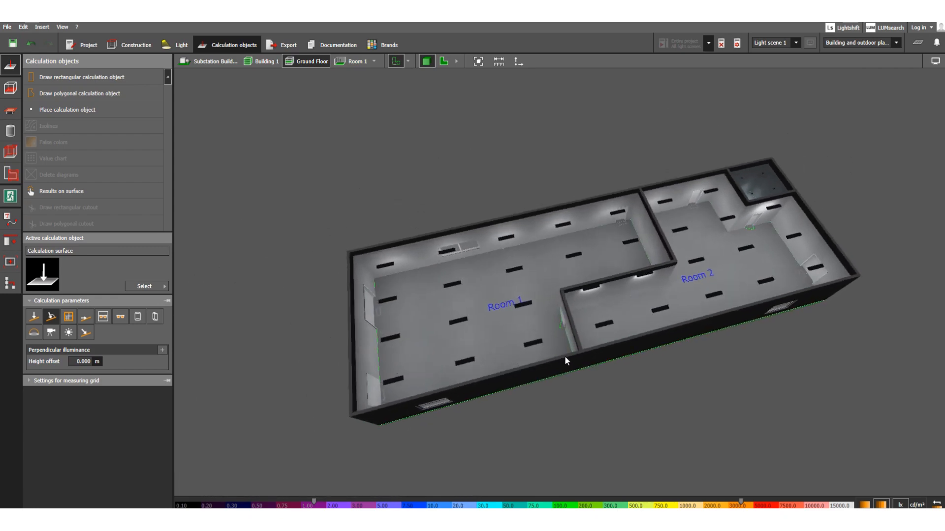
{"action": "scroll", "coordinate": [564, 357], "scroll_direction": "up", "scroll_amount": 2}
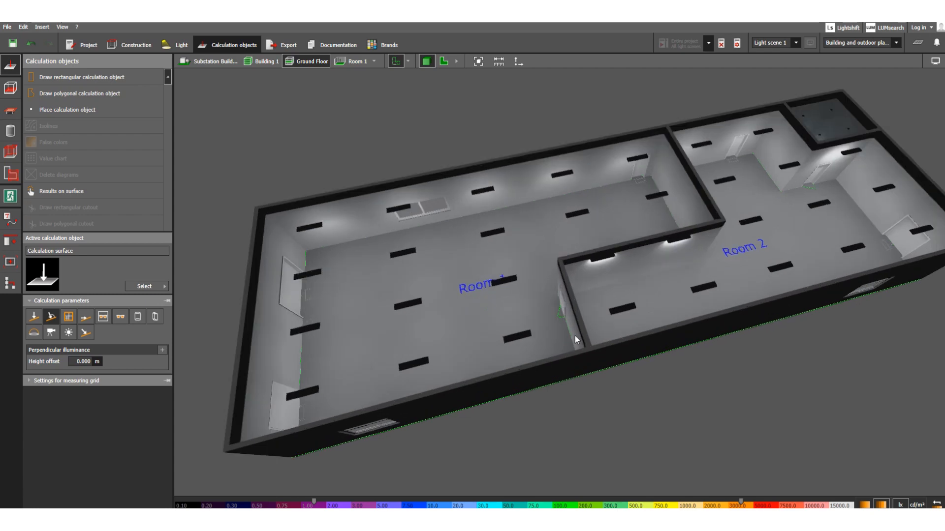
{"action": "scroll", "coordinate": [379, 260], "scroll_direction": "down", "scroll_amount": 2}
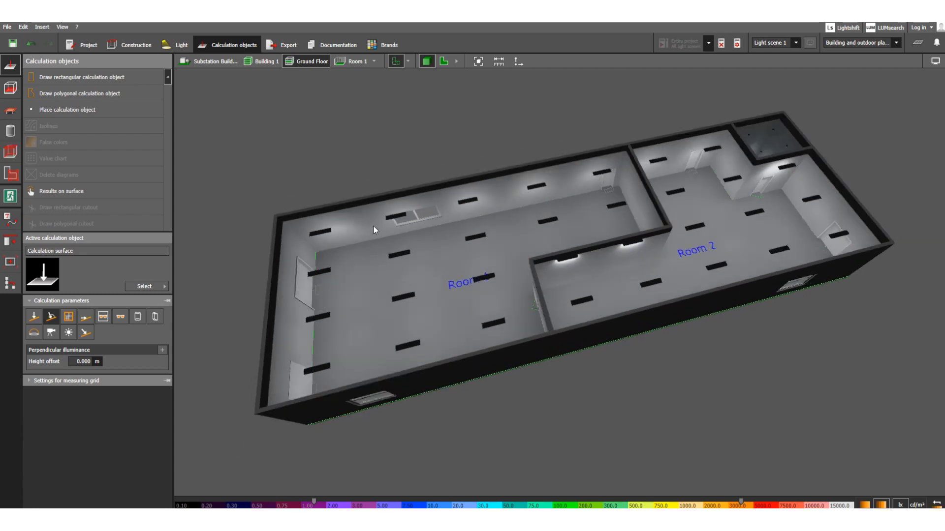